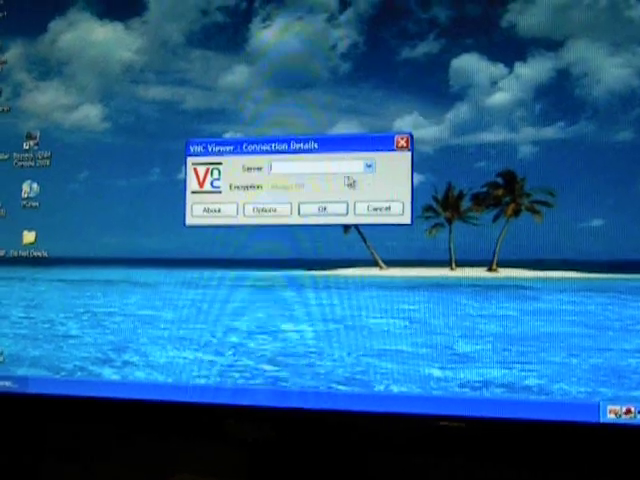
Step: Drag VNC Viewer's Connection Details dialog to the top of the screen, out of the way
drag(343, 149, 565, 12)
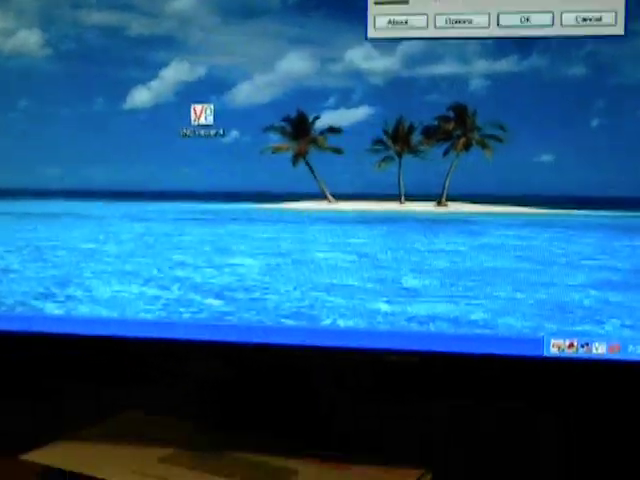